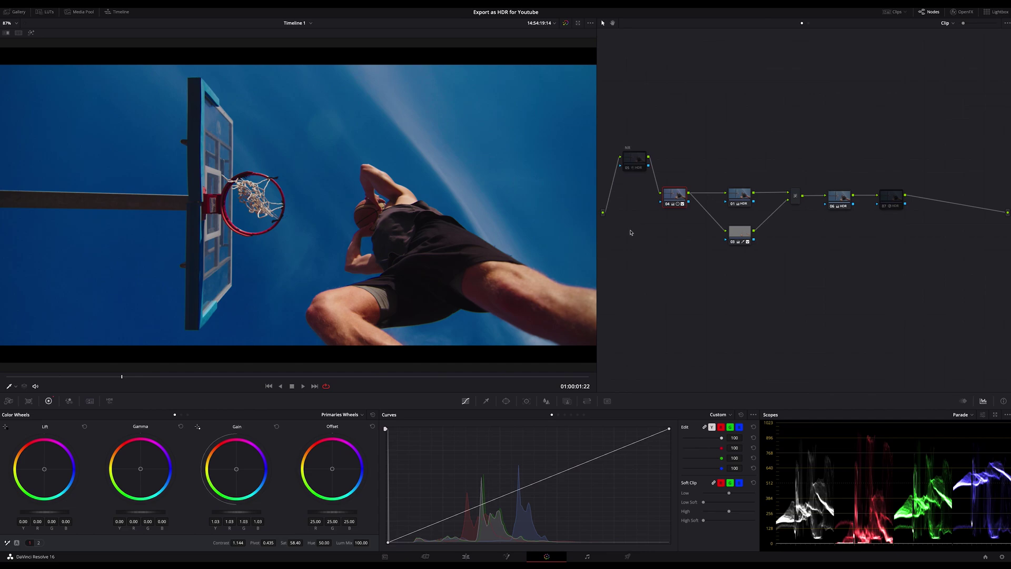
Scrub the viewer's playhead back to timecode 01:00:01:19 on the basketball clip.
{"action": "left_click", "coordinate": [128, 377]}
{"action": "left_click_drag", "start_coordinate": [114, 378], "coordinate": [115, 379]}
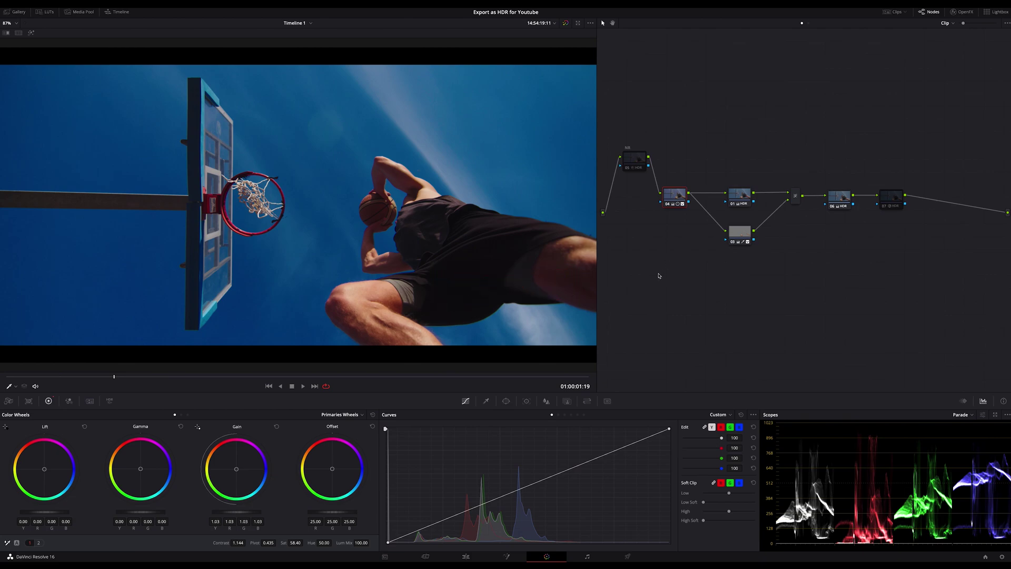
Check nodes 01 and 06, then drag the main grading node chain lower in the Node Editor.
{"action": "left_click", "coordinate": [738, 199]}
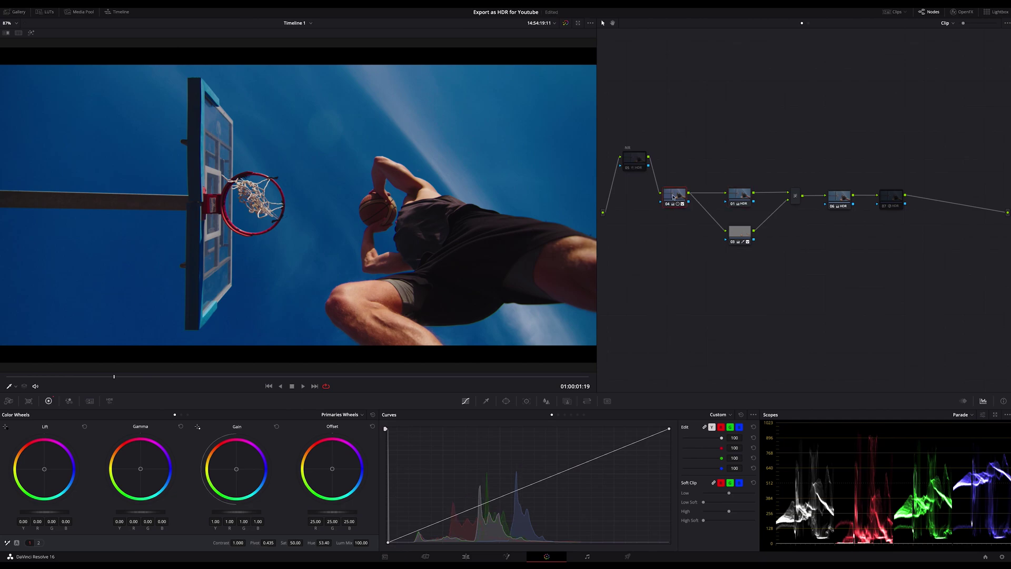
{"action": "left_click", "coordinate": [838, 198]}
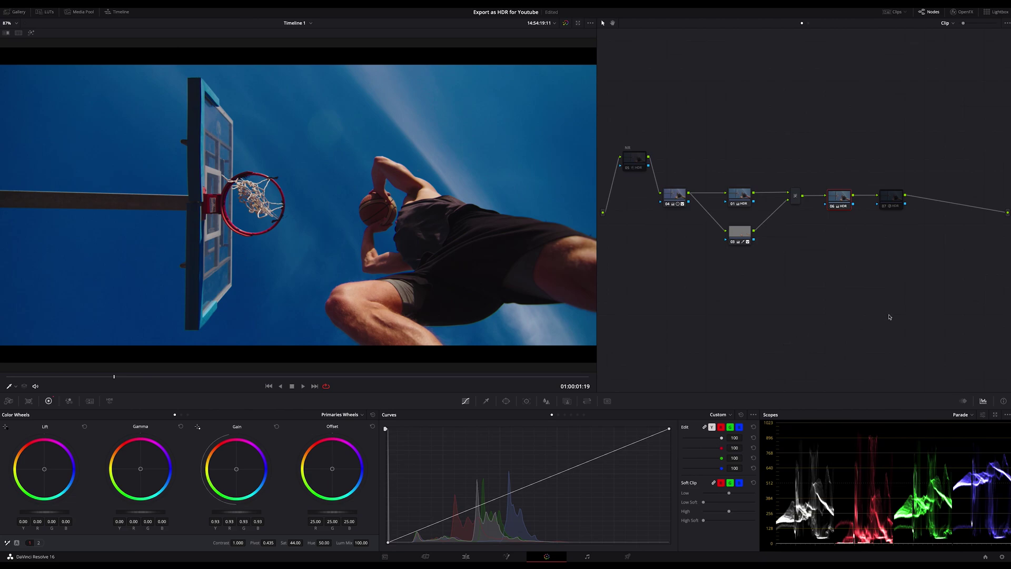
{"action": "left_click_drag", "start_coordinate": [932, 171], "coordinate": [666, 246]}
{"action": "left_click_drag", "start_coordinate": [675, 203], "coordinate": [676, 216]}
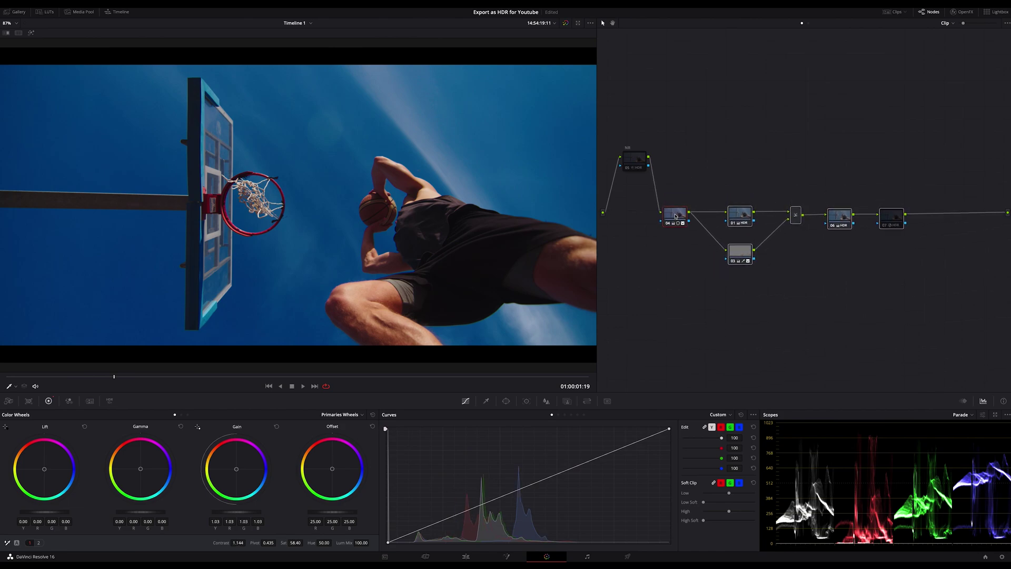
Make node 06 the current node and step one frame forward and back around 01:00:01:19.
{"action": "left_click", "coordinate": [853, 327]}
{"action": "left_click", "coordinate": [847, 220]}
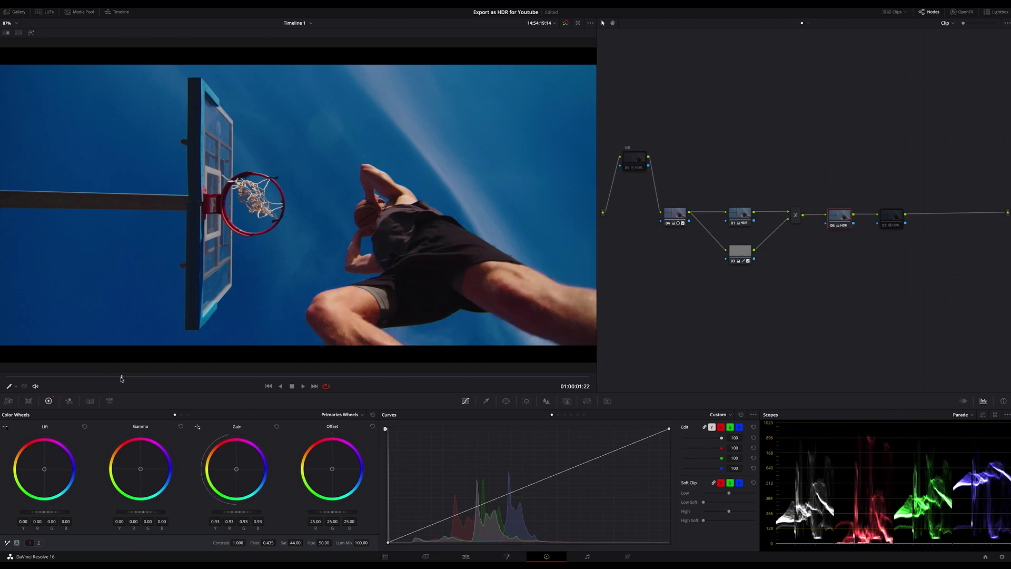
{"action": "key", "text": "Right"}
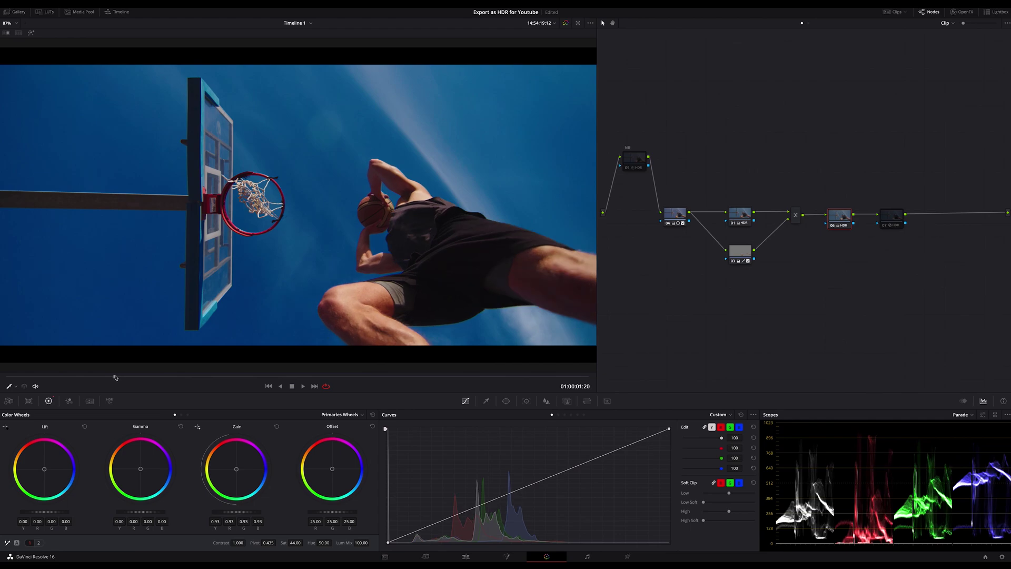
{"action": "key", "text": "Left"}
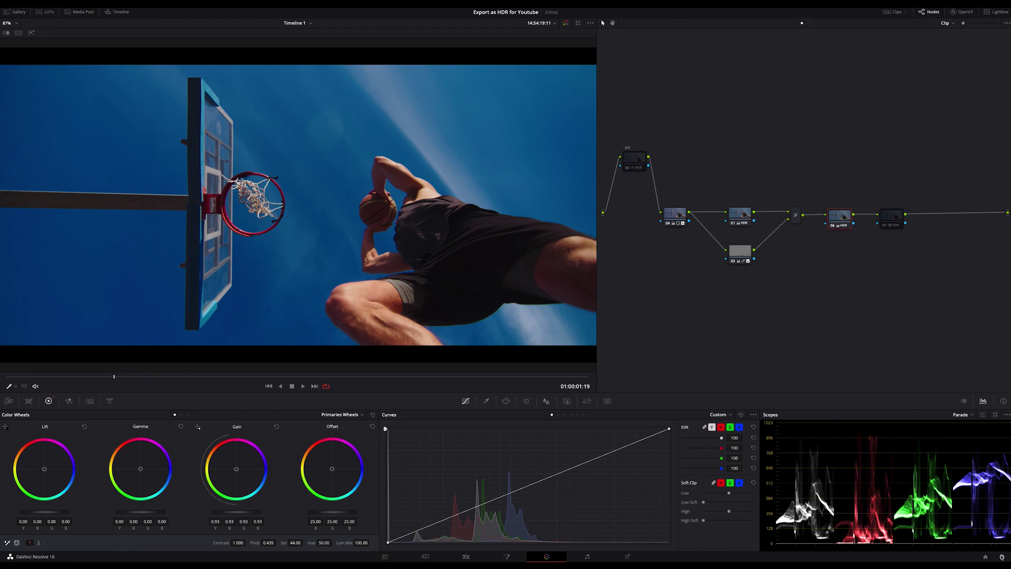
Open Project Settings on the Color Management page.
{"action": "left_click", "coordinate": [1002, 557]}
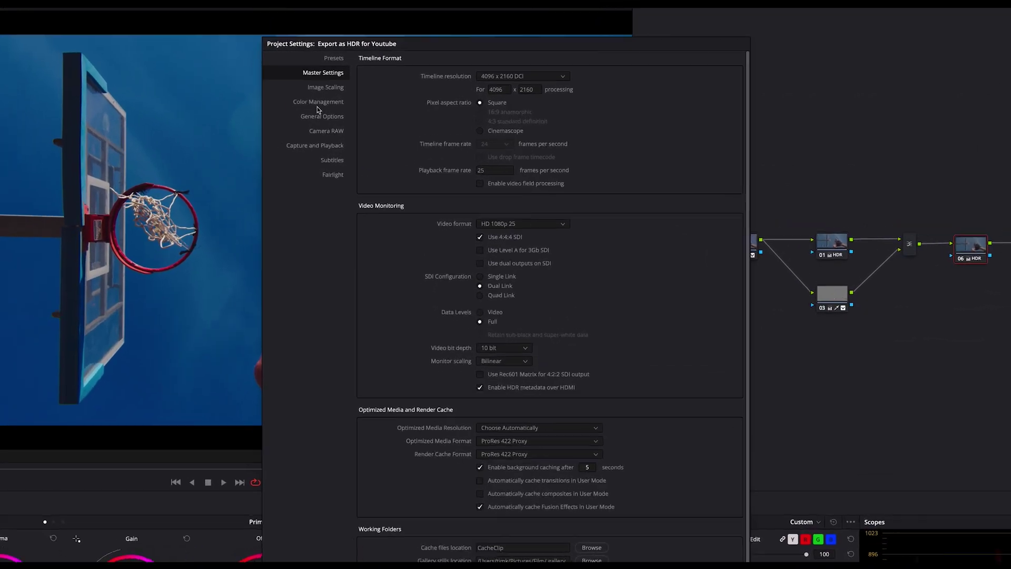
{"action": "left_click", "coordinate": [317, 104]}
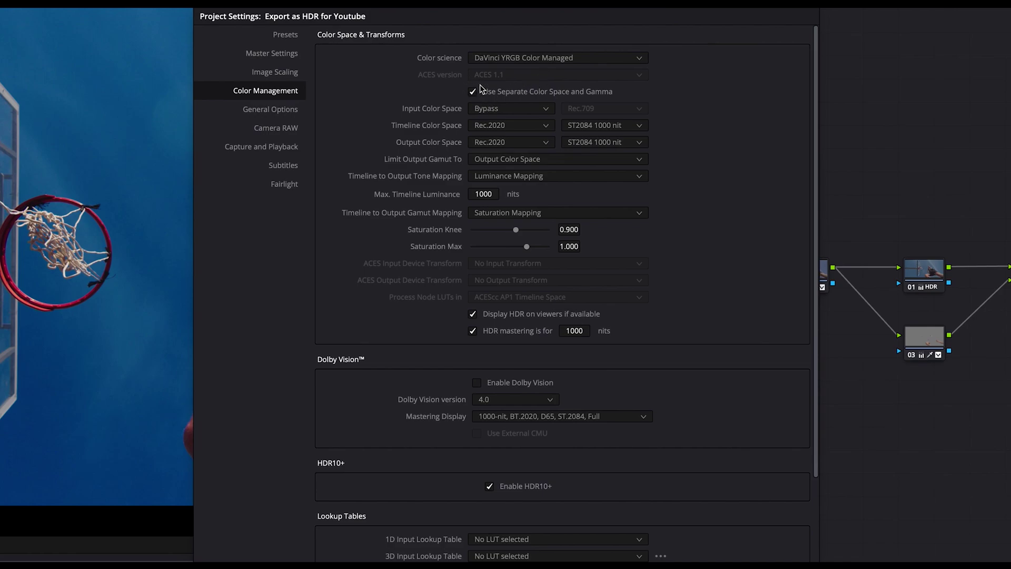
Keep input color space Bypass, set output to Rec.2020, and limit gamut to Output Color Space.
{"action": "left_click", "coordinate": [489, 111]}
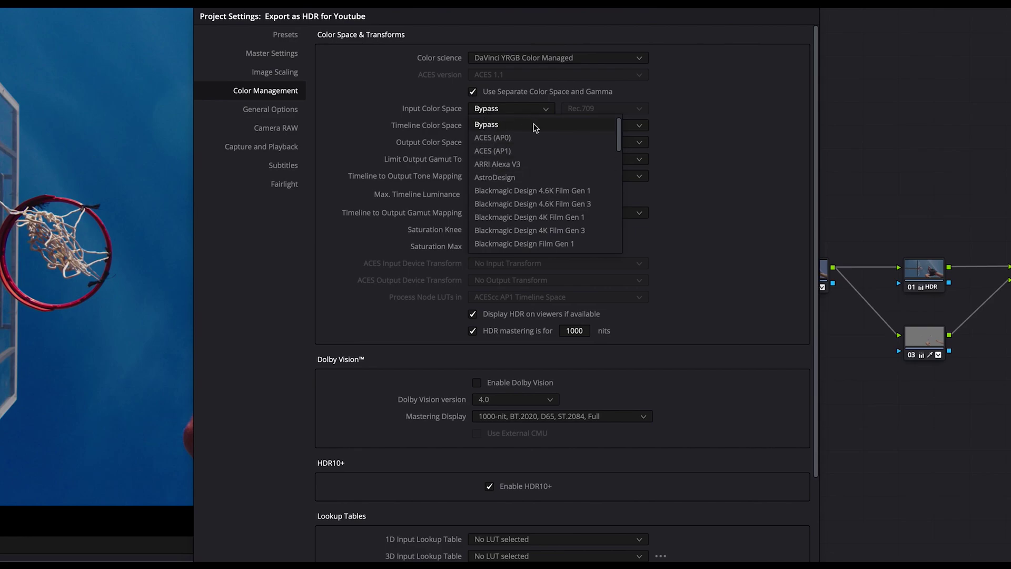
{"action": "left_click", "coordinate": [495, 126]}
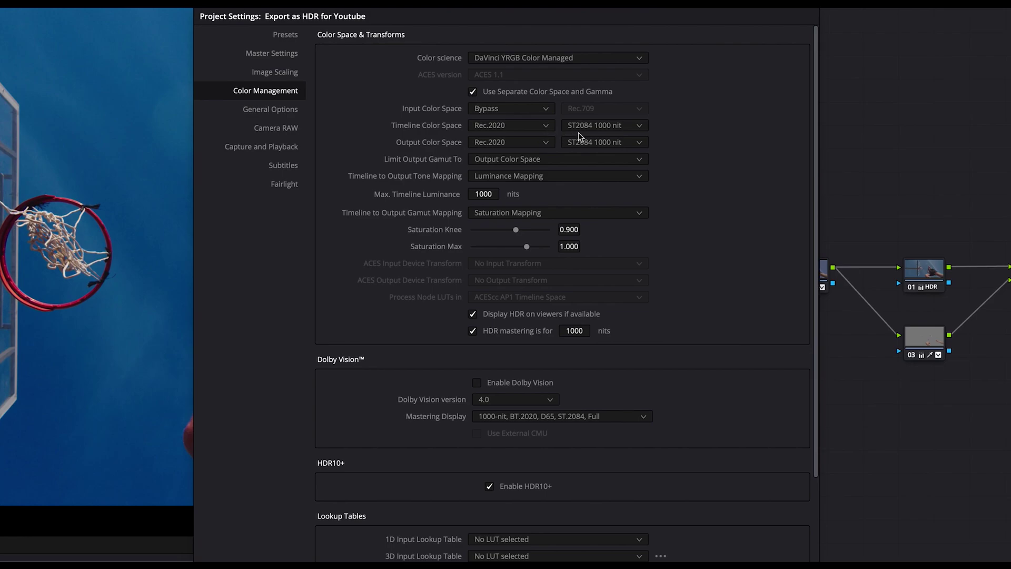
{"action": "left_click", "coordinate": [545, 143]}
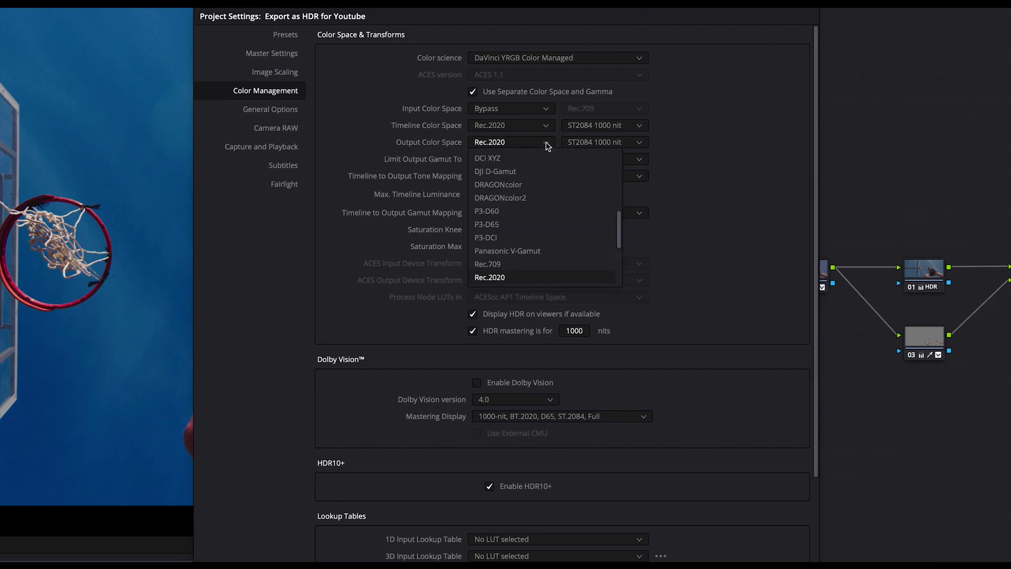
{"action": "left_click", "coordinate": [510, 279]}
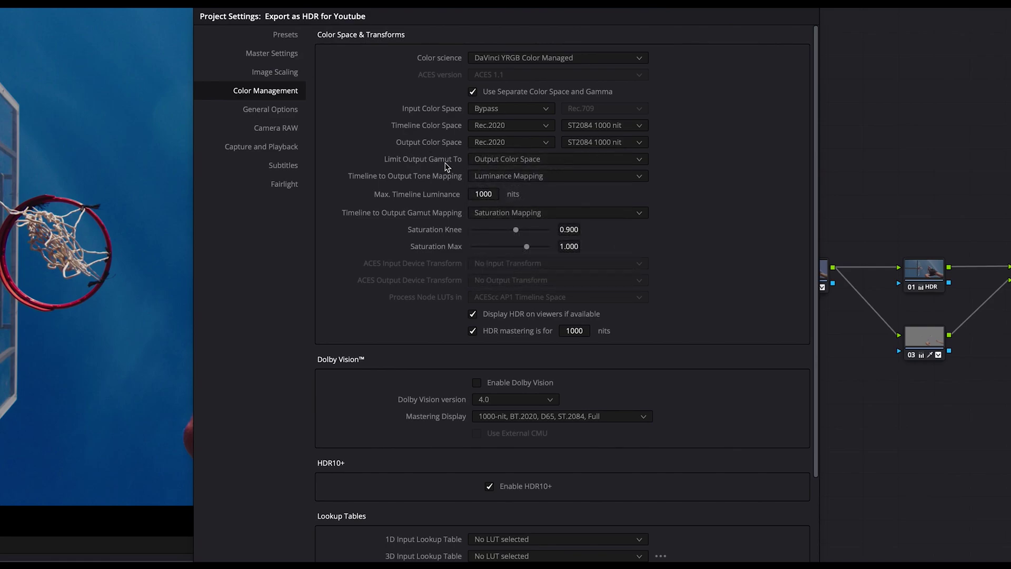
{"action": "left_click", "coordinate": [510, 162]}
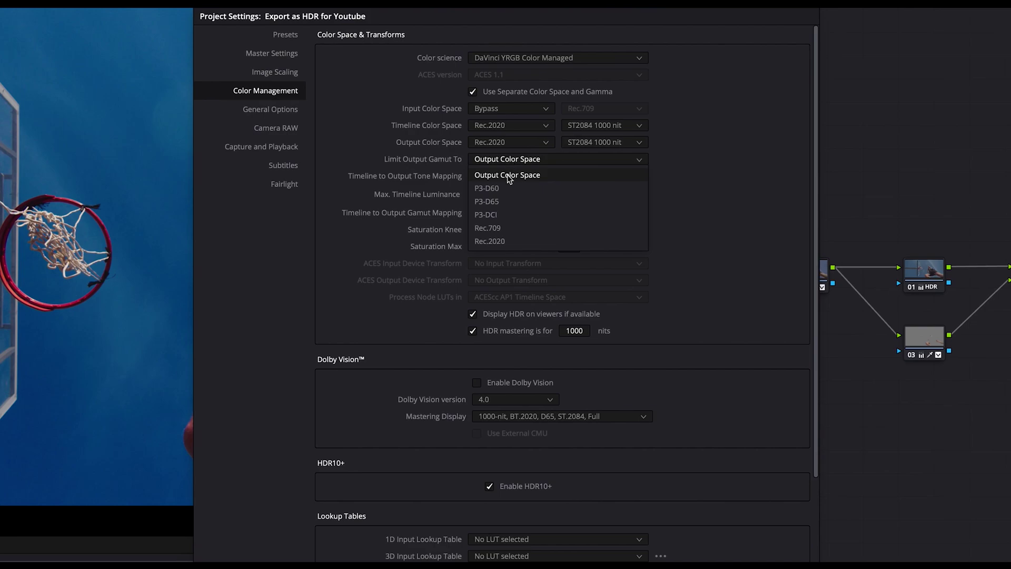
{"action": "left_click", "coordinate": [511, 178]}
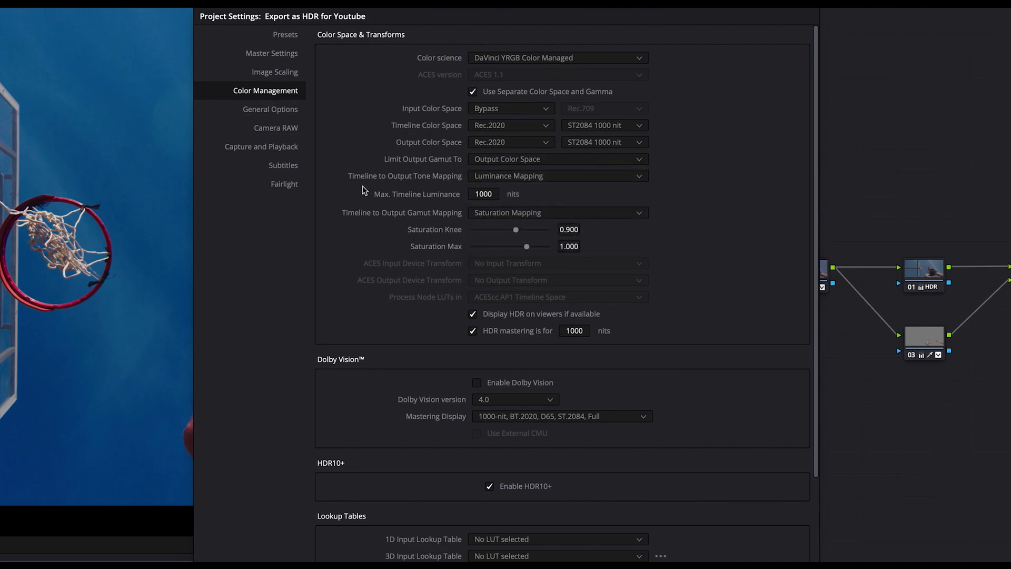
Use Luminance Mapping for tone mapping, enable HDR display on viewers, and close the settings.
{"action": "left_click", "coordinate": [483, 179]}
{"action": "left_click", "coordinate": [487, 219]}
{"action": "left_click", "coordinate": [474, 314]}
{"action": "scroll", "coordinate": [766, 514], "scroll_direction": "down", "scroll_amount": 3}
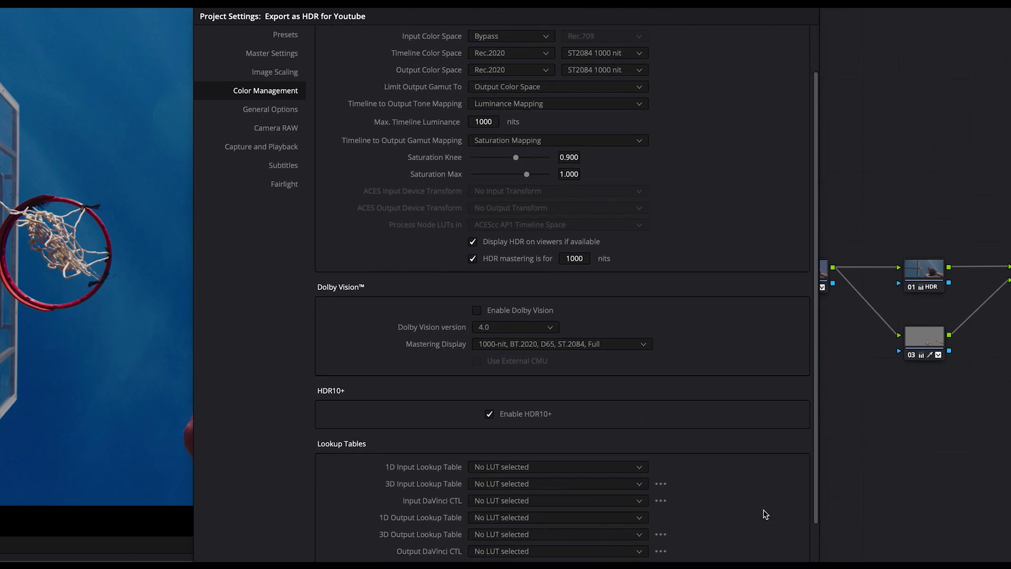
{"action": "scroll", "coordinate": [767, 553], "scroll_direction": "down", "scroll_amount": 10}
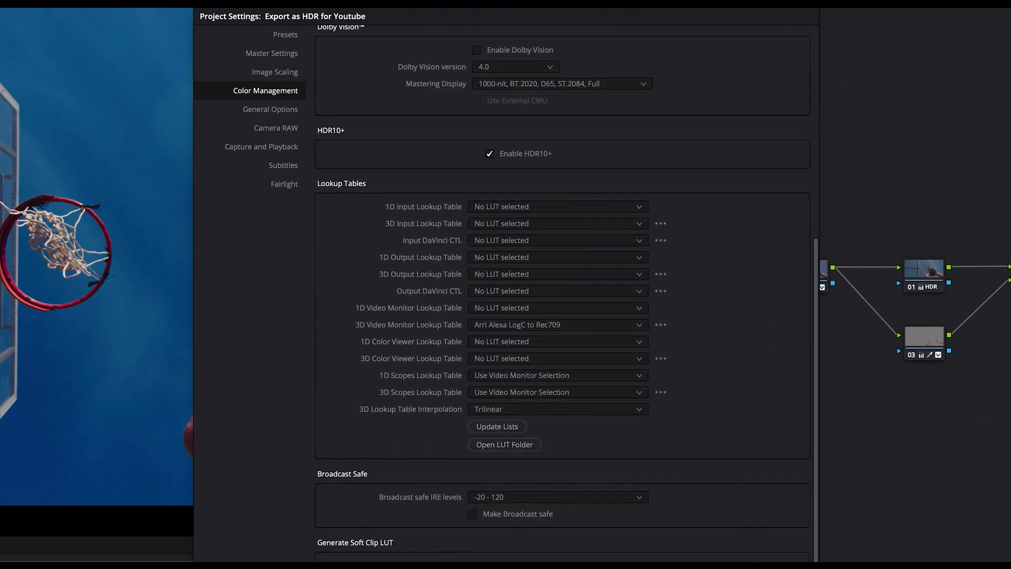
{"action": "scroll", "coordinate": [745, 406], "scroll_direction": "up", "scroll_amount": 13}
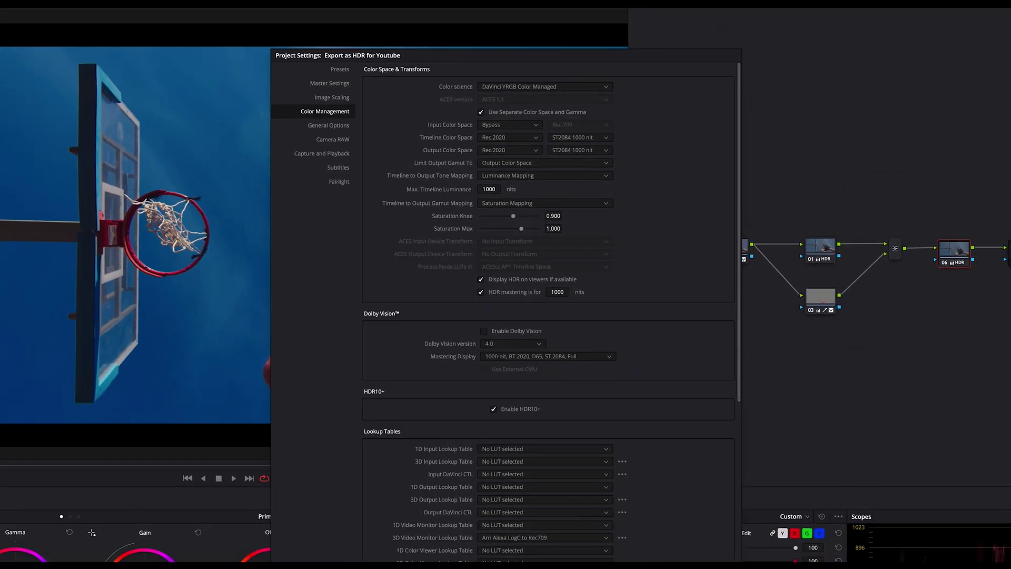
{"action": "key", "text": "Return"}
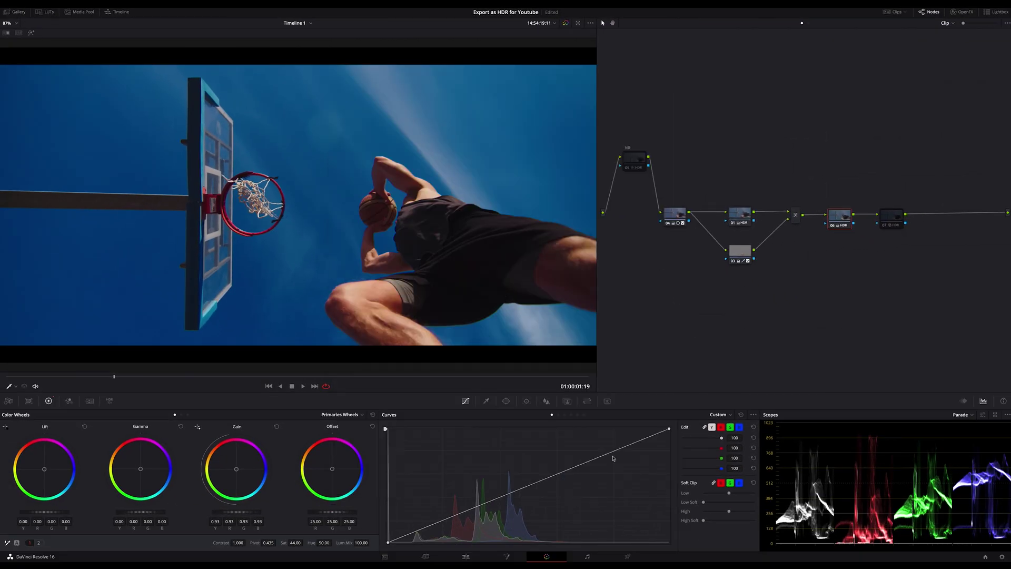
Show the Vectorscope and disable node 06 to compare the grade.
{"action": "left_click", "coordinate": [679, 215]}
{"action": "left_click", "coordinate": [961, 414]}
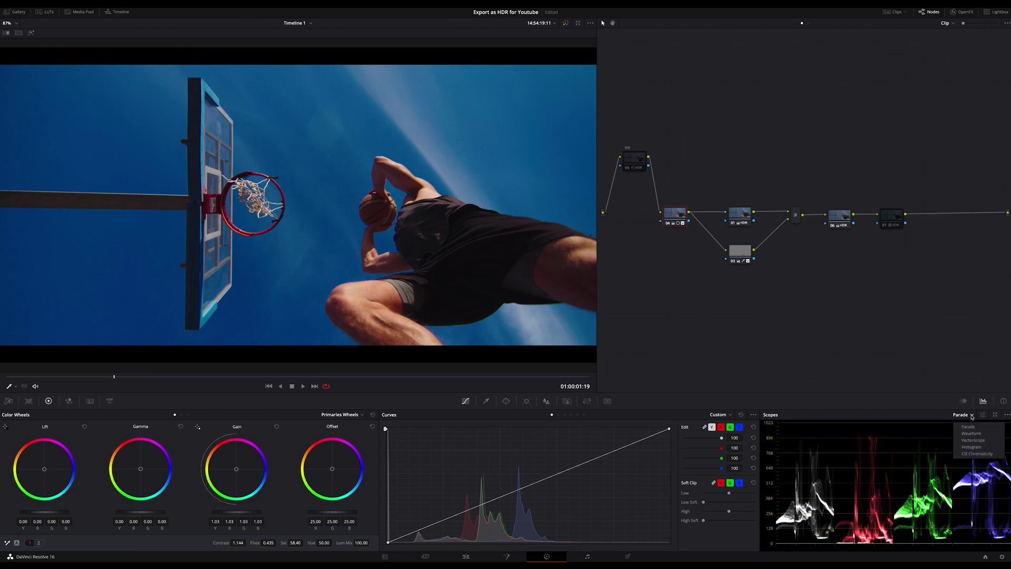
{"action": "left_click", "coordinate": [971, 441]}
{"action": "left_click", "coordinate": [839, 219]}
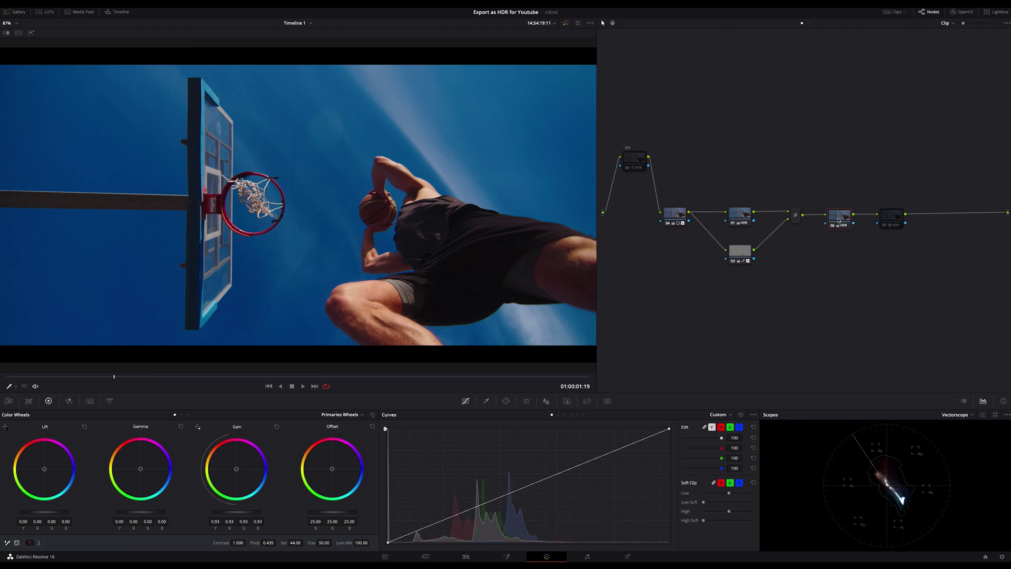
{"action": "key", "text": "ctrl+d"}
{"action": "key", "text": "ctrl+d"}
Return the scopes to RGB Parade, scrub nearby frames, and reopen Project Settings.
{"action": "left_click", "coordinate": [973, 416]}
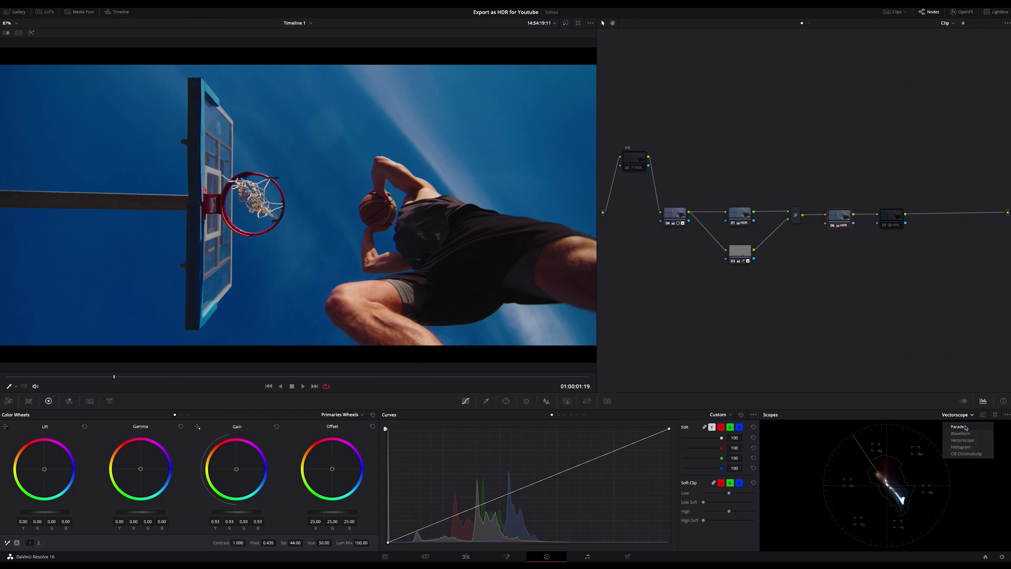
{"action": "left_click", "coordinate": [966, 427]}
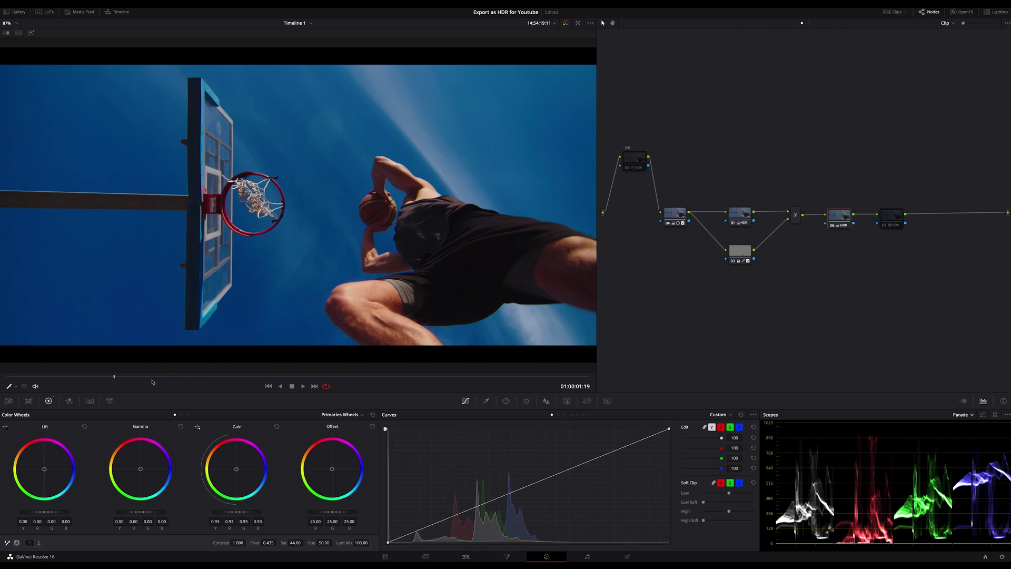
{"action": "left_click_drag", "start_coordinate": [142, 379], "coordinate": [116, 379]}
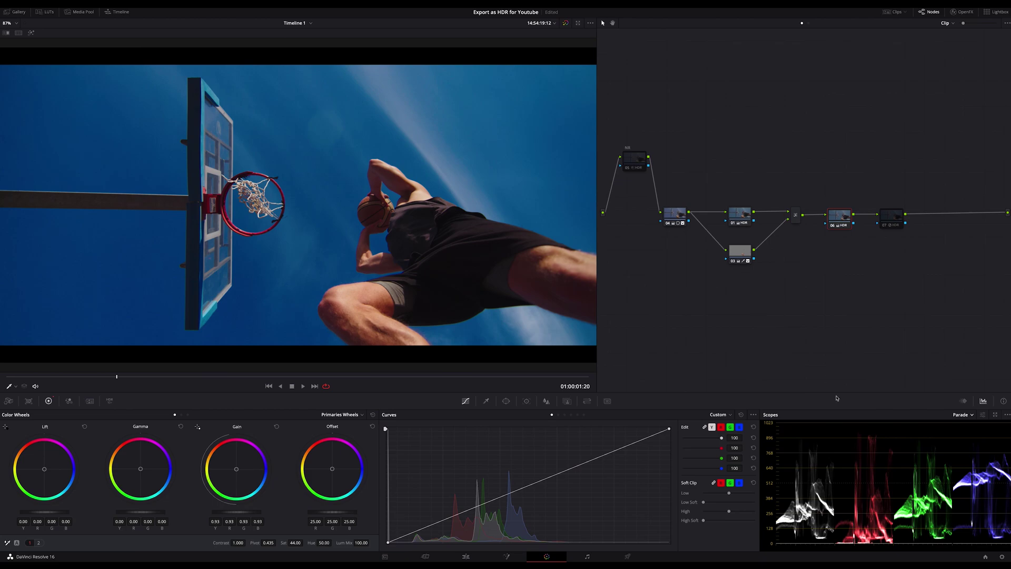
{"action": "left_click", "coordinate": [1002, 557]}
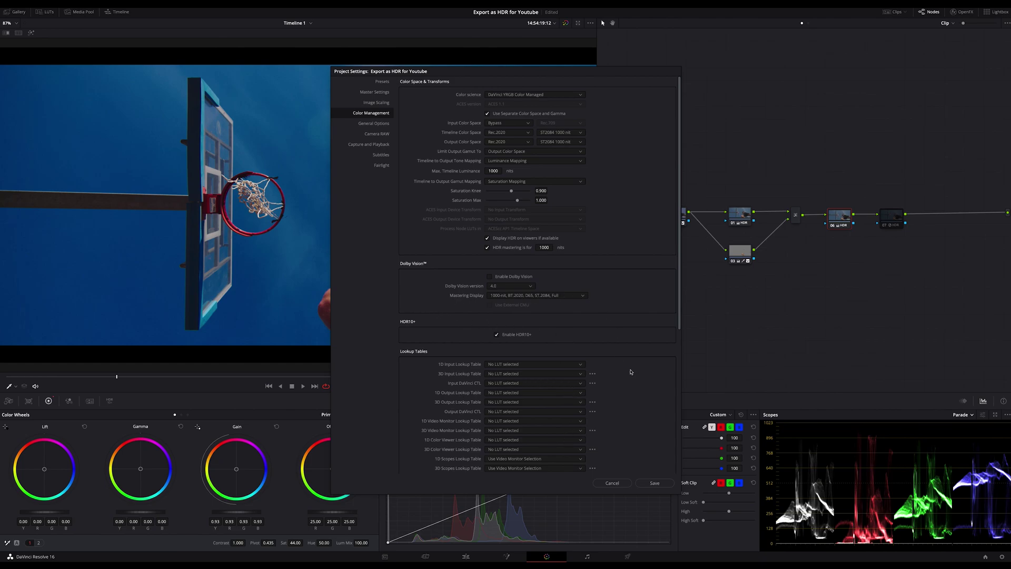
Set the 3D Video Monitor Lookup Table to Arri Alexa LogC to Rec709 and save the settings.
{"action": "scroll", "coordinate": [641, 400], "scroll_direction": "down", "scroll_amount": 5}
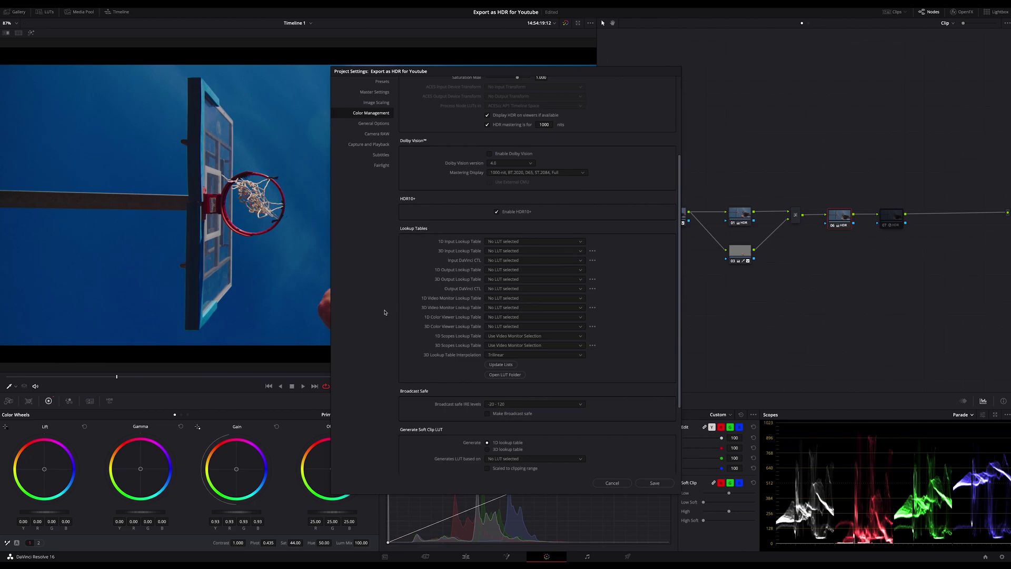
{"action": "scroll", "coordinate": [407, 307], "scroll_direction": "down", "scroll_amount": 2}
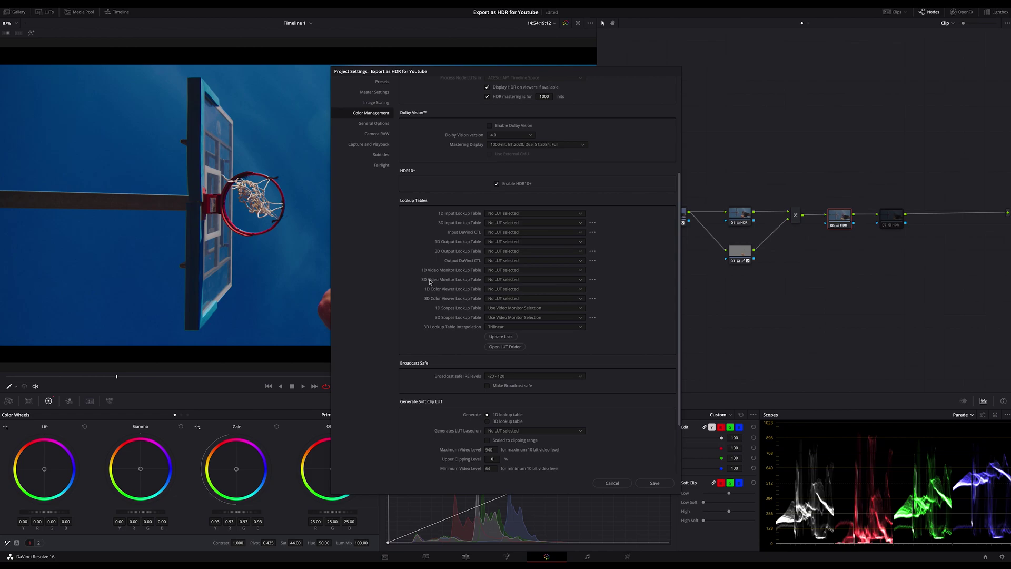
{"action": "left_click", "coordinate": [582, 280]}
{"action": "mouse_move", "coordinate": [601, 304]}
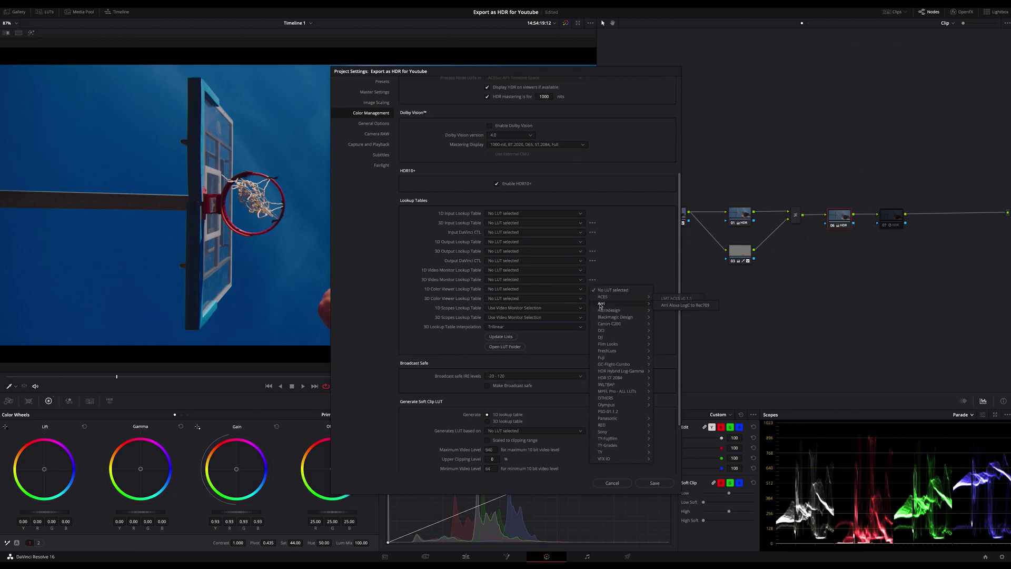
{"action": "left_click", "coordinate": [671, 305]}
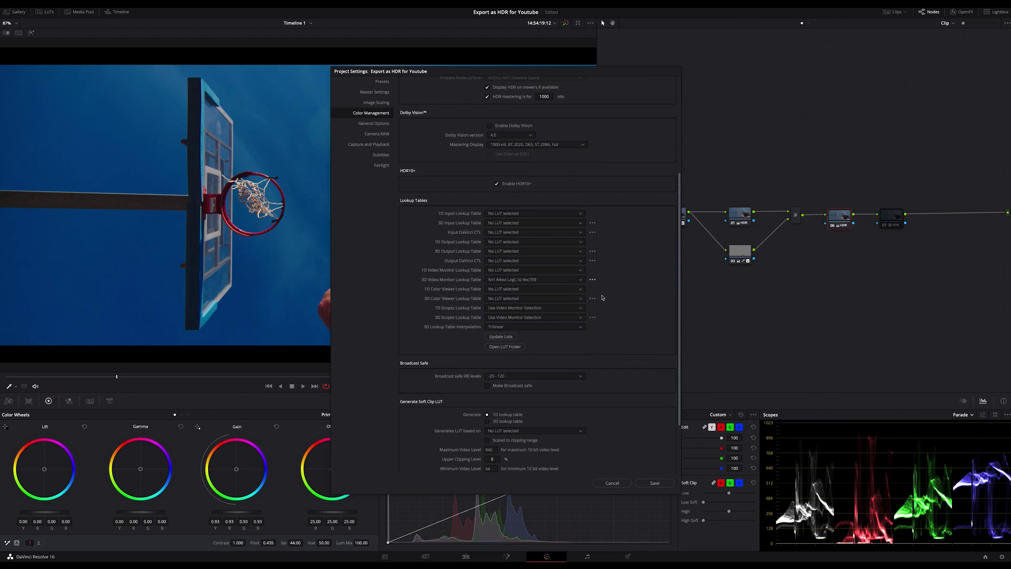
{"action": "left_click", "coordinate": [652, 484]}
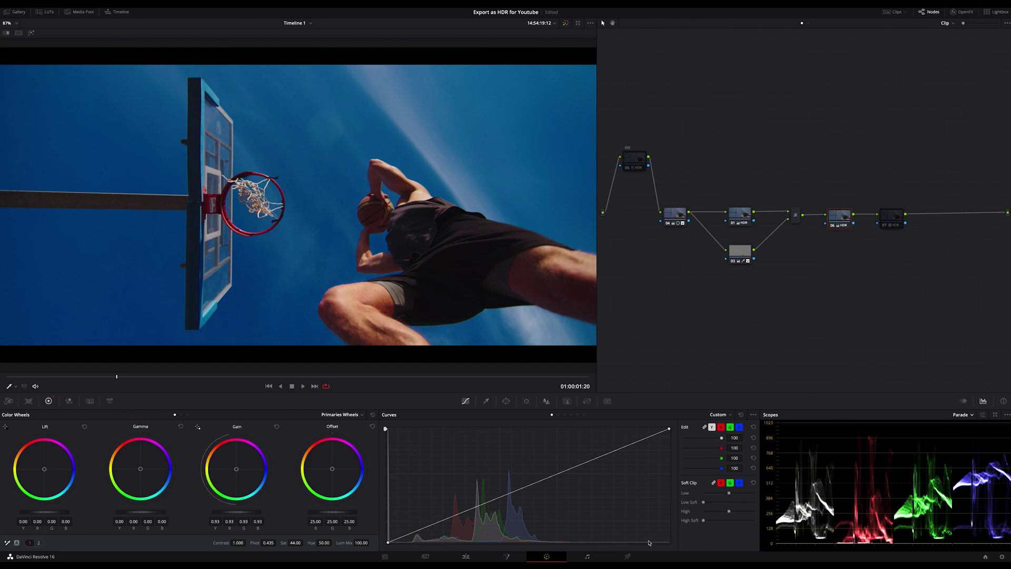
Add a new grade version and turn off HDR Mode on node 04.
{"action": "right_click", "coordinate": [671, 210]}
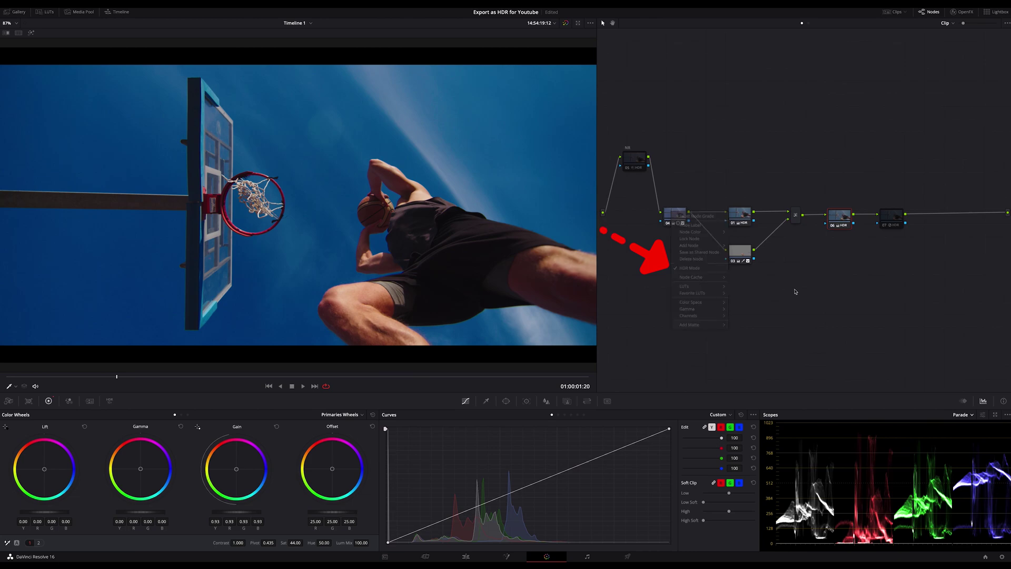
{"action": "left_click", "coordinate": [696, 270]}
{"action": "key", "text": "ctrl+y"}
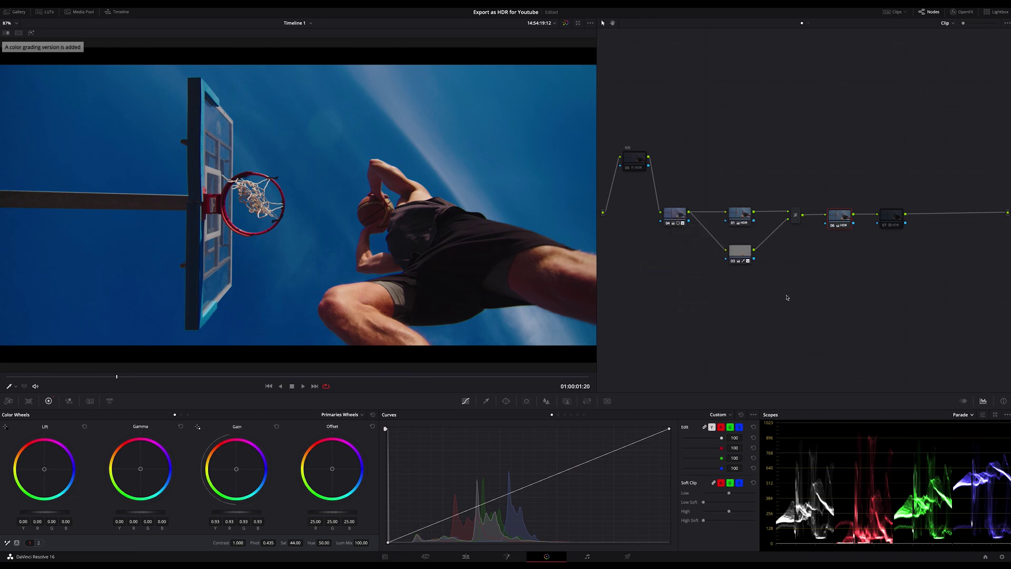
{"action": "right_click", "coordinate": [677, 215]}
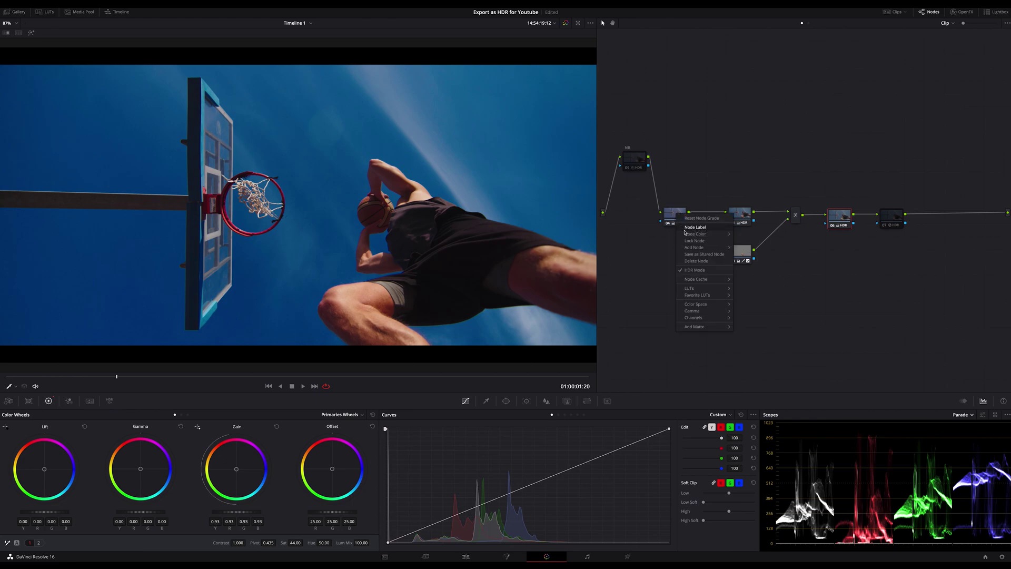
{"action": "left_click", "coordinate": [692, 272]}
{"action": "right_click", "coordinate": [674, 216]}
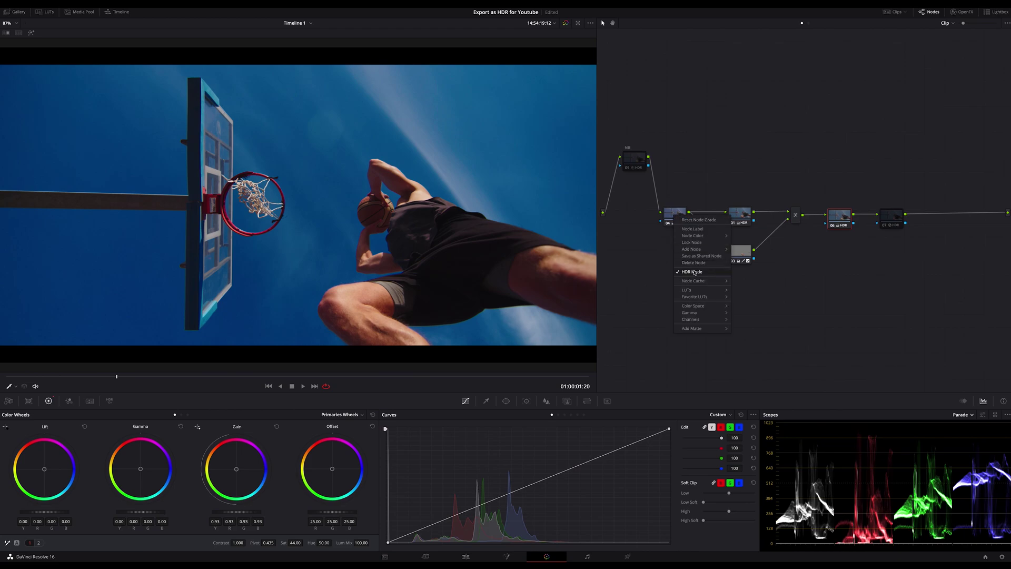
{"action": "left_click", "coordinate": [693, 272]}
Turn off HDR Mode on nodes 01, 03 and 06.
{"action": "right_click", "coordinate": [737, 213]}
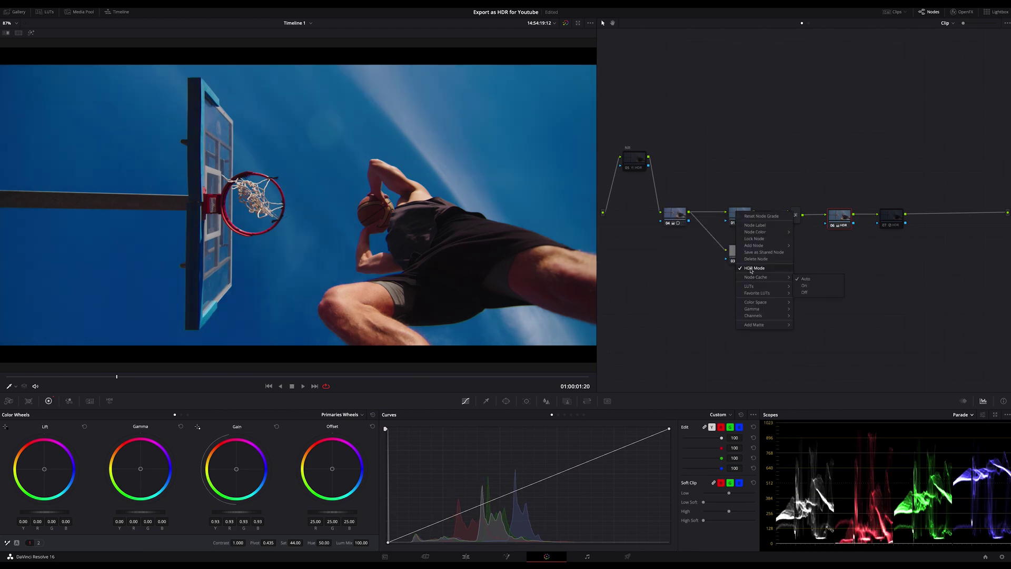
{"action": "left_click", "coordinate": [754, 268]}
{"action": "right_click", "coordinate": [741, 252]}
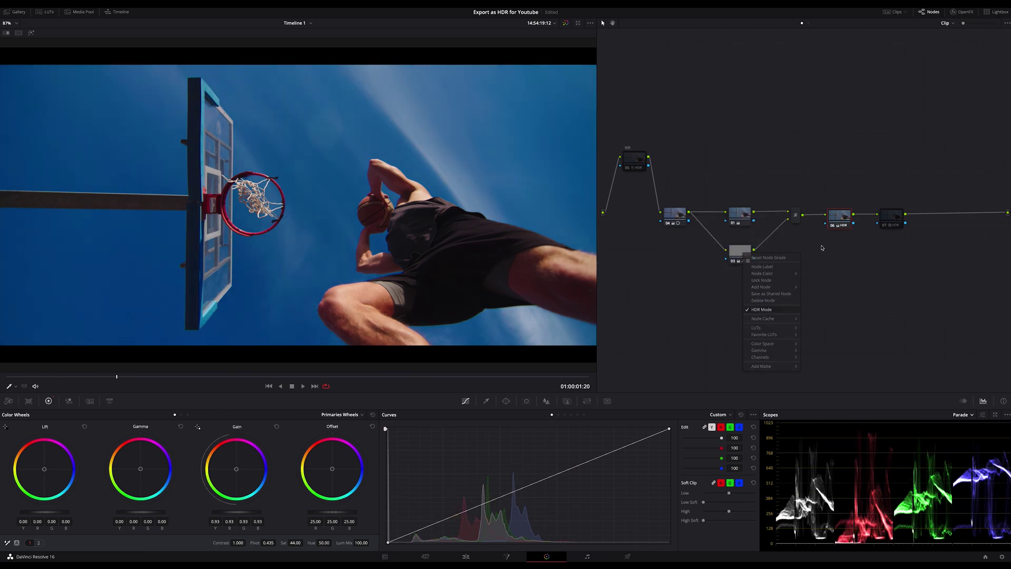
{"action": "left_click", "coordinate": [757, 309]}
{"action": "right_click", "coordinate": [839, 218]}
{"action": "left_click", "coordinate": [840, 274]}
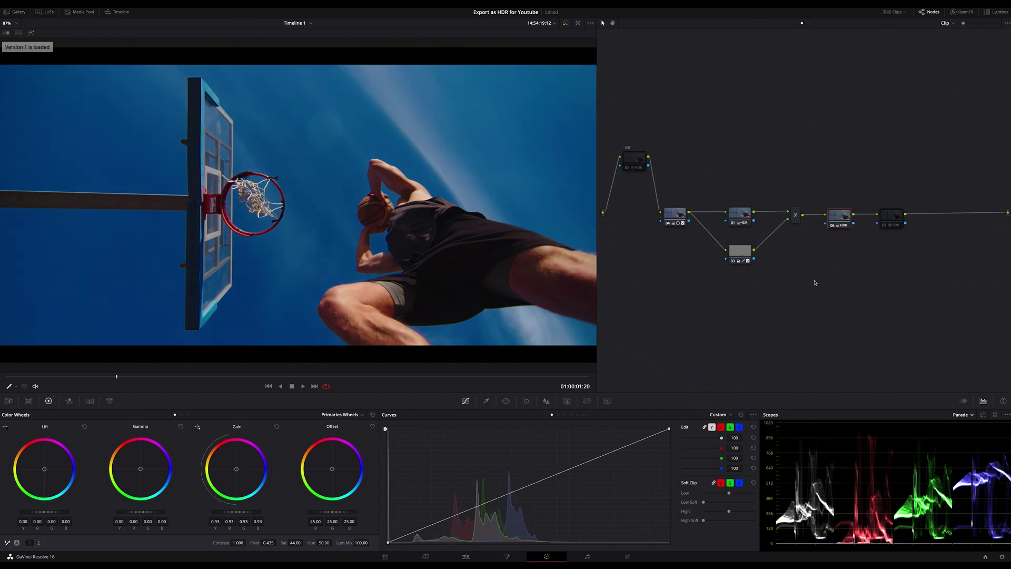
Compare Version 2 against Version 1, then step the clip back to 01:00:01:19.
{"action": "key", "text": "ctrl+n"}
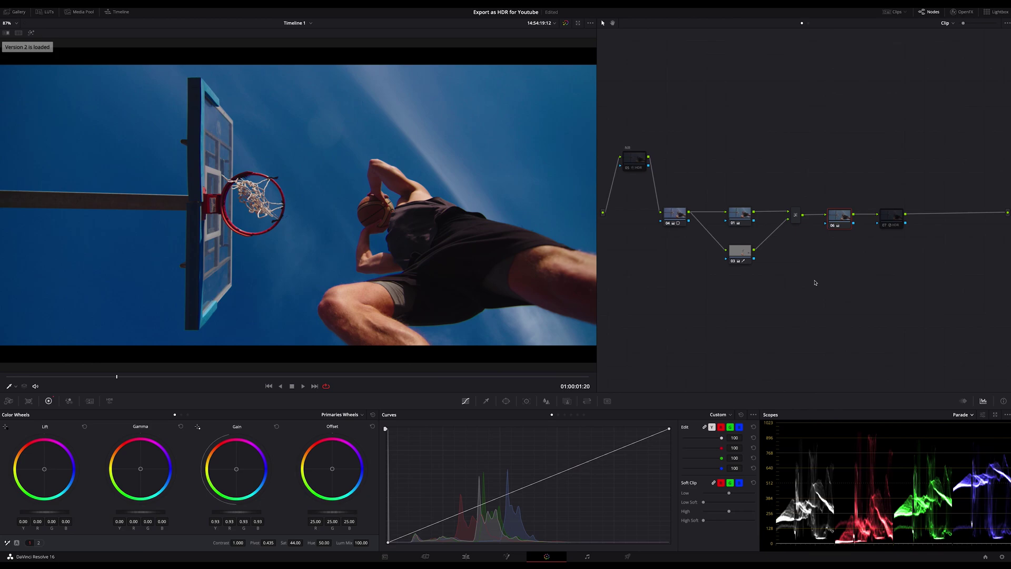
{"action": "key", "text": "ctrl+b"}
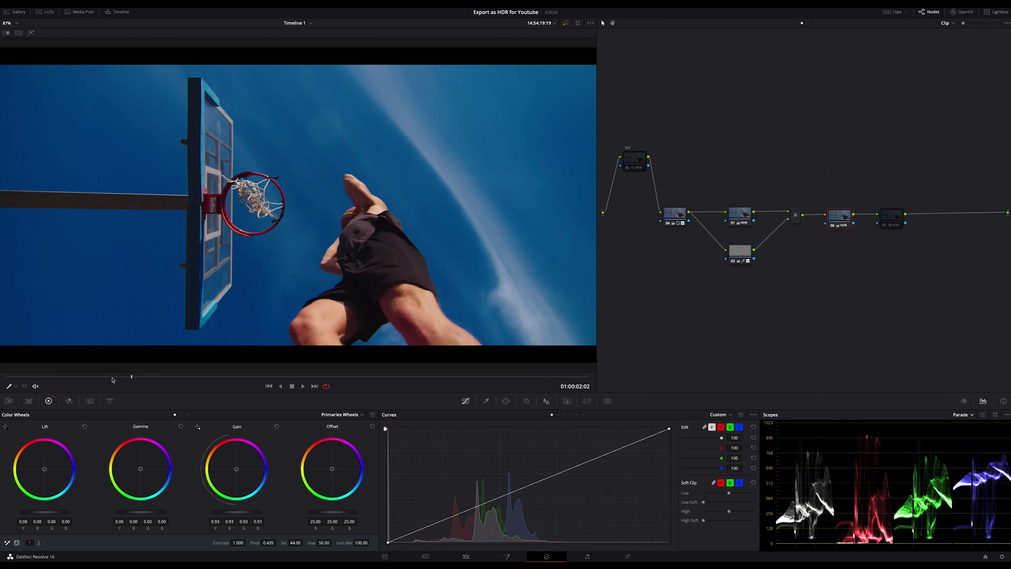
{"action": "left_click", "coordinate": [279, 386]}
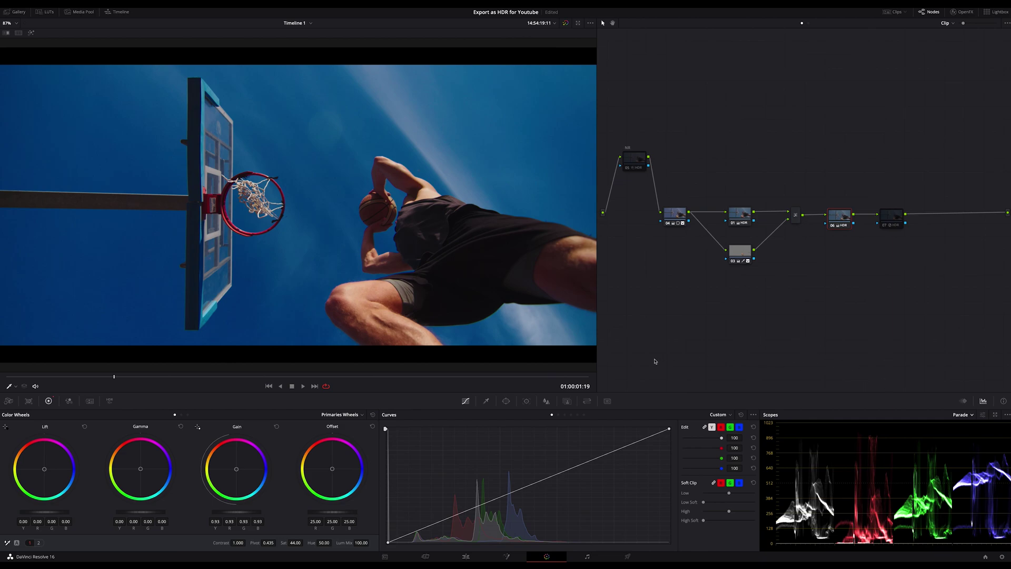
On the Deliver page, keep DNxHR 444 12-bit as the QuickTime type and expand Advanced Settings.
{"action": "left_click", "coordinate": [629, 557]}
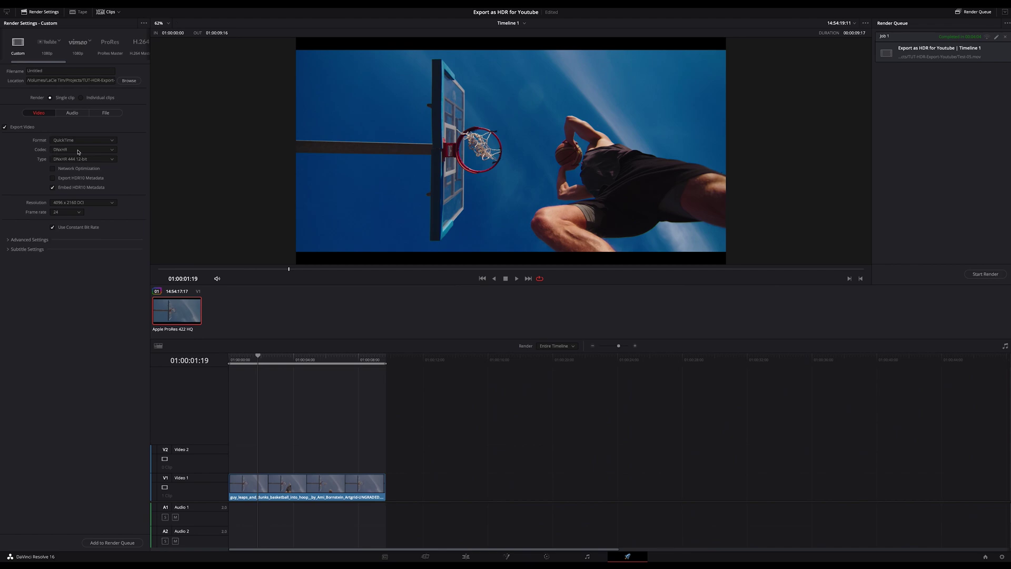
{"action": "left_click", "coordinate": [75, 159]}
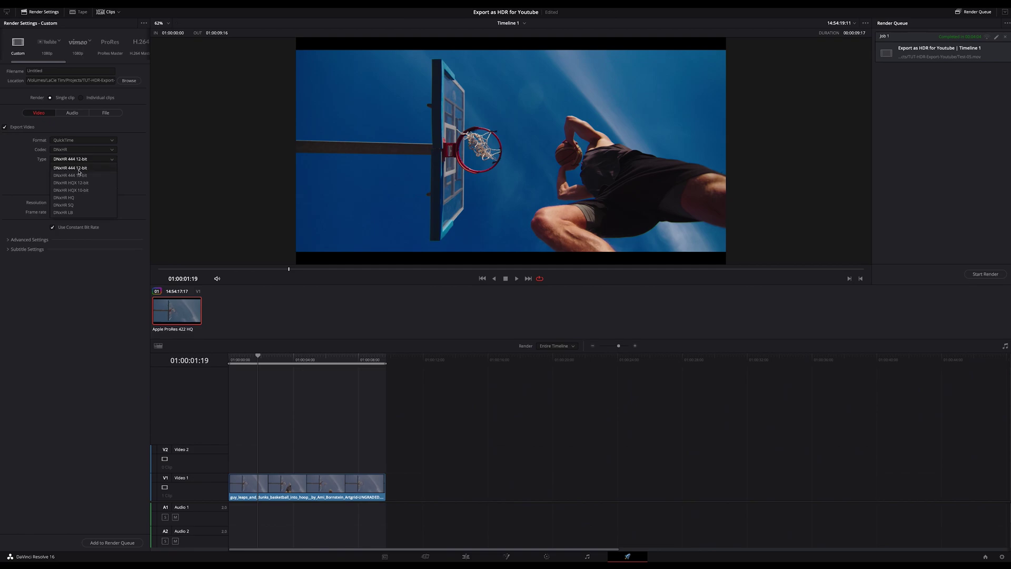
{"action": "left_click", "coordinate": [66, 168]}
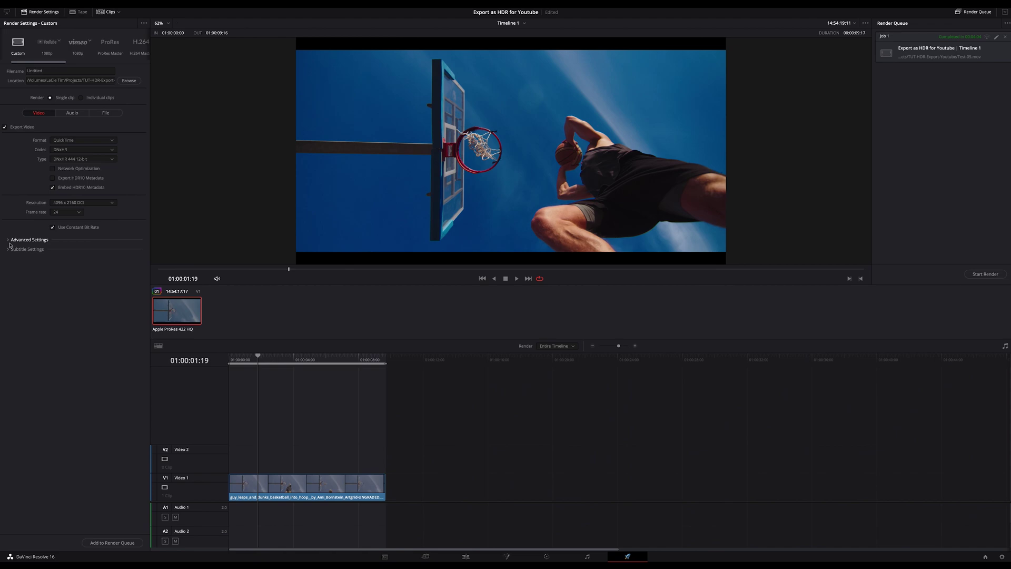
{"action": "left_click", "coordinate": [8, 241]}
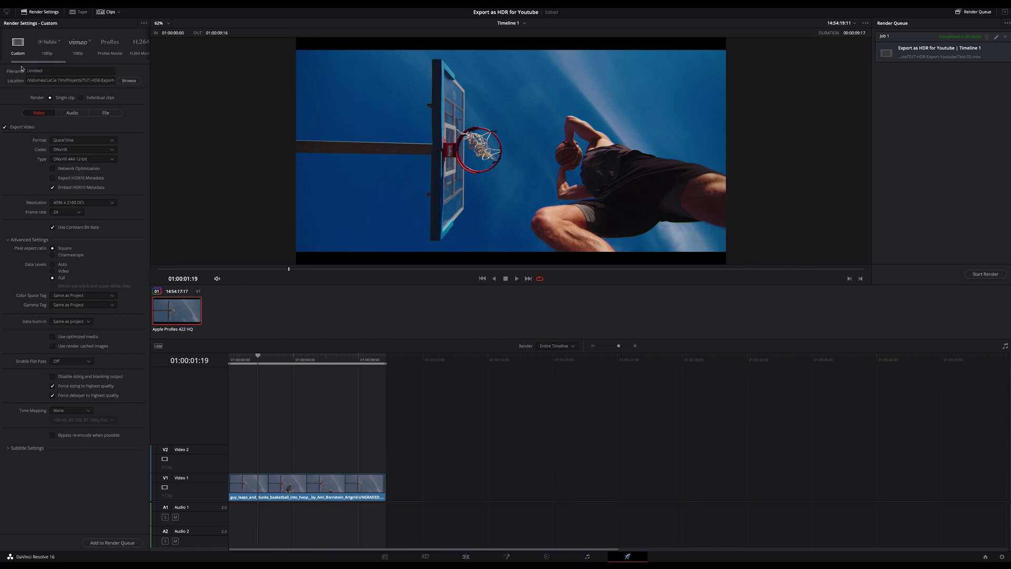
Rename the output file to hdr and add the job to the render queue.
{"action": "double_click", "coordinate": [42, 71]}
{"action": "type", "text": "hdr"}
{"action": "key", "text": "Tab"}
{"action": "left_click", "coordinate": [112, 542]}
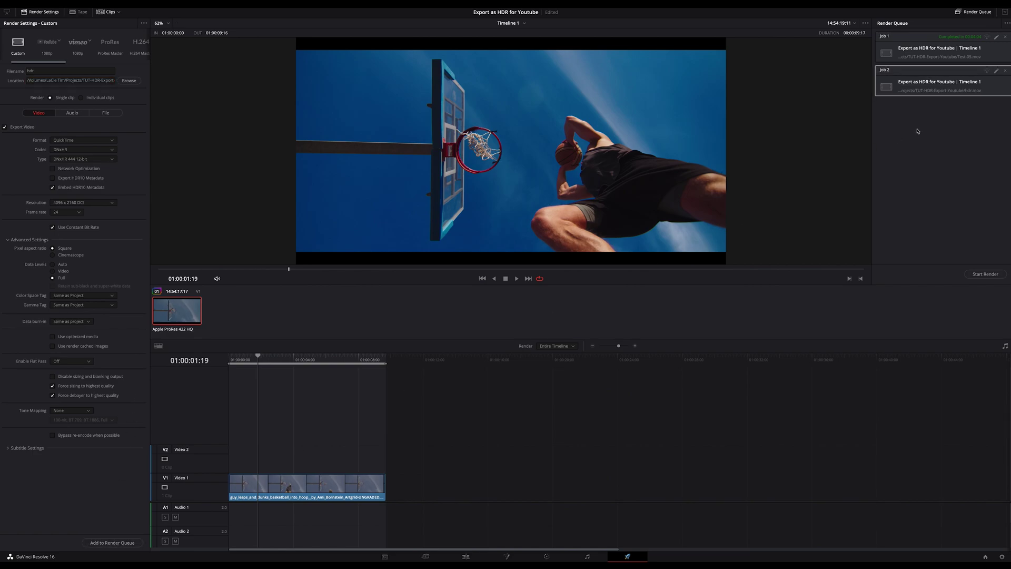
{"action": "key", "text": "super+Tab"}
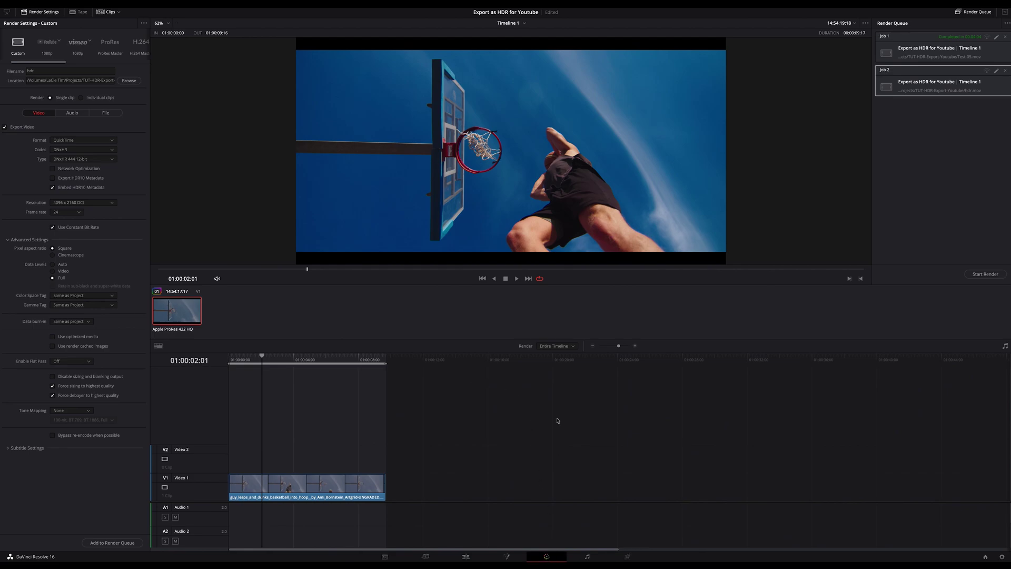
On the Color page, preview grade Version 2 without HDR, then reload Version 1 on the basketball clip.
{"action": "left_click", "coordinate": [547, 556]}
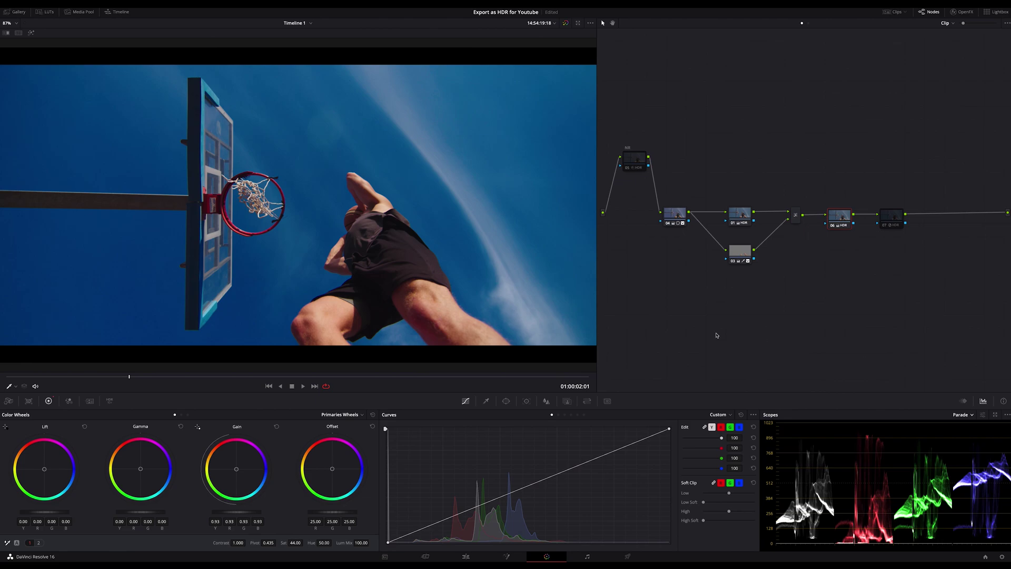
{"action": "key", "text": "ctrl+n"}
{"action": "key", "text": "ctrl+b"}
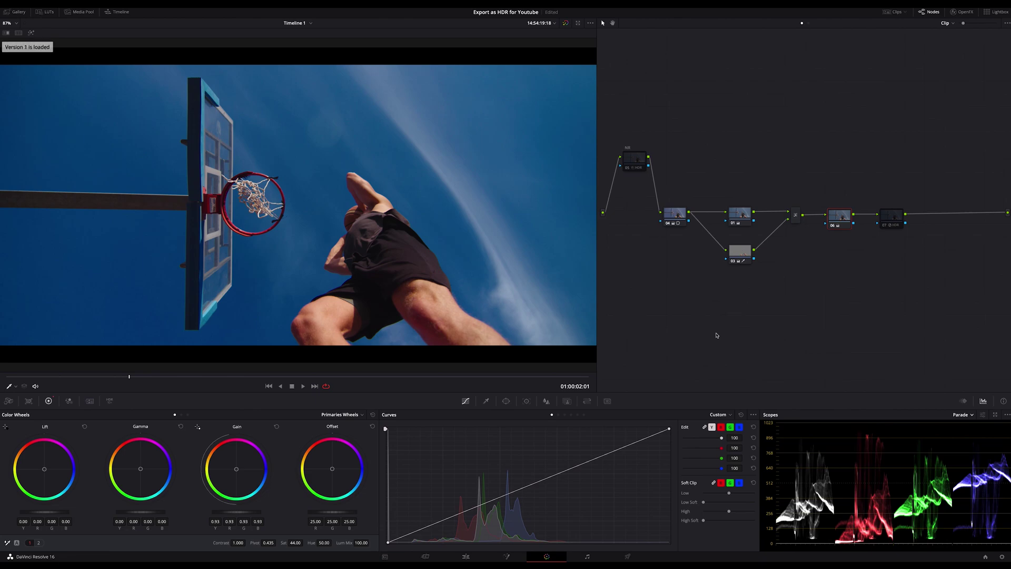